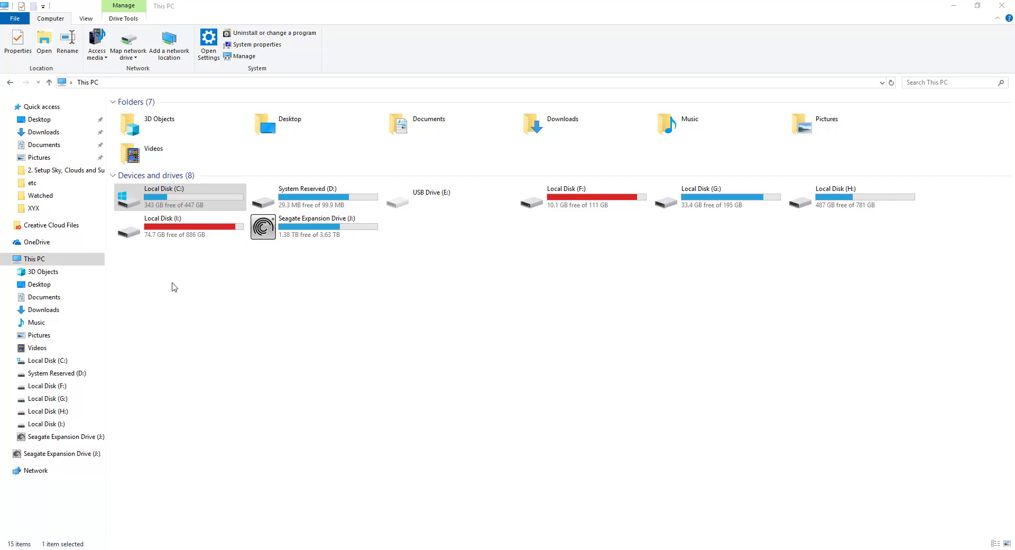
- Browse C: > Windows > System32 > drivers > etc and select the hosts file
double_click(191, 199)
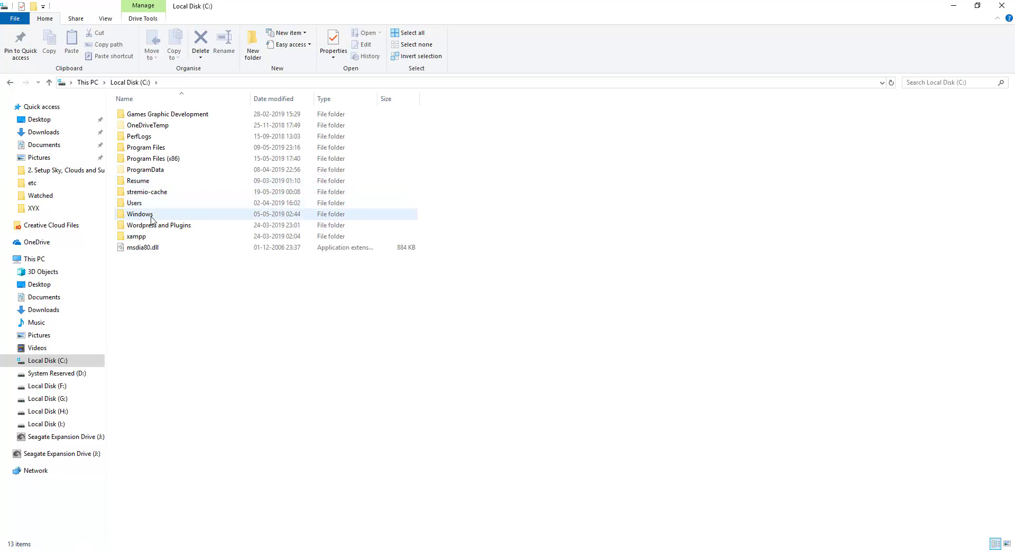
double_click(151, 217)
left_click(180, 340)
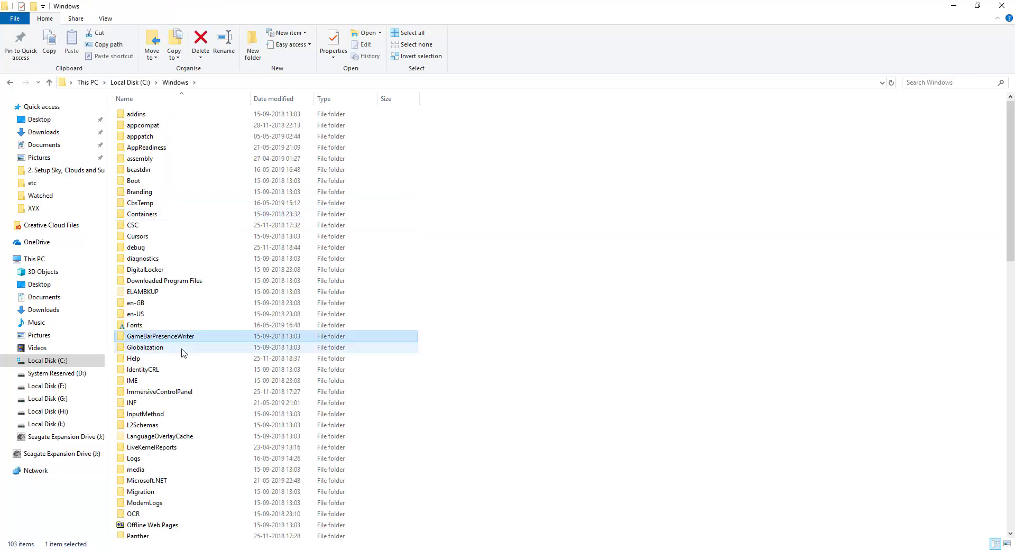
key("s")
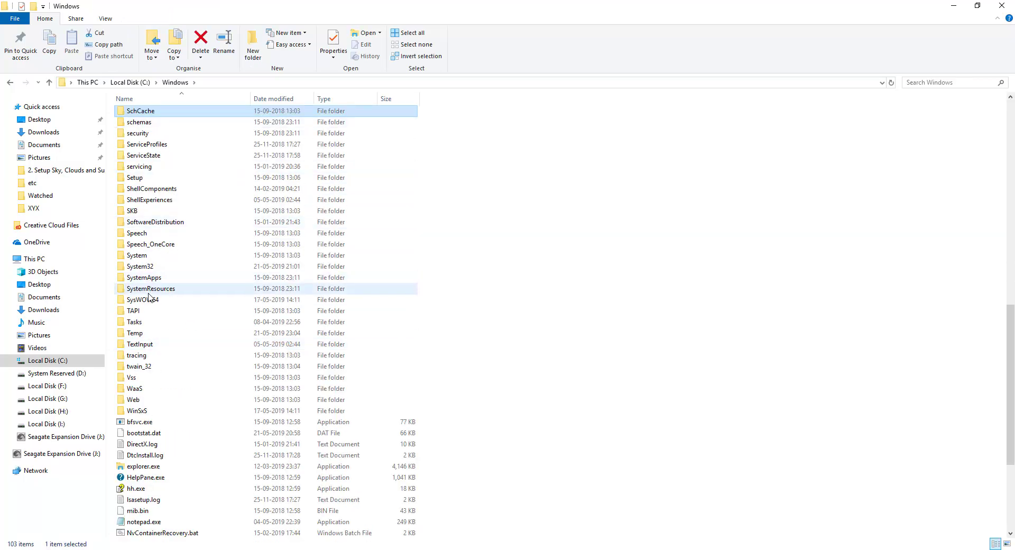
double_click(154, 267)
left_click(166, 261)
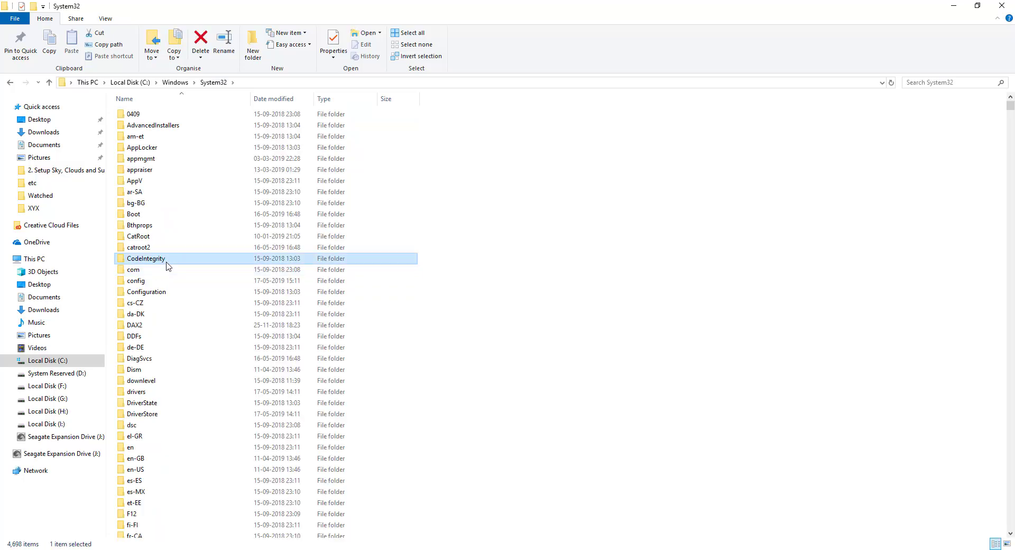
key("d")
key("r")
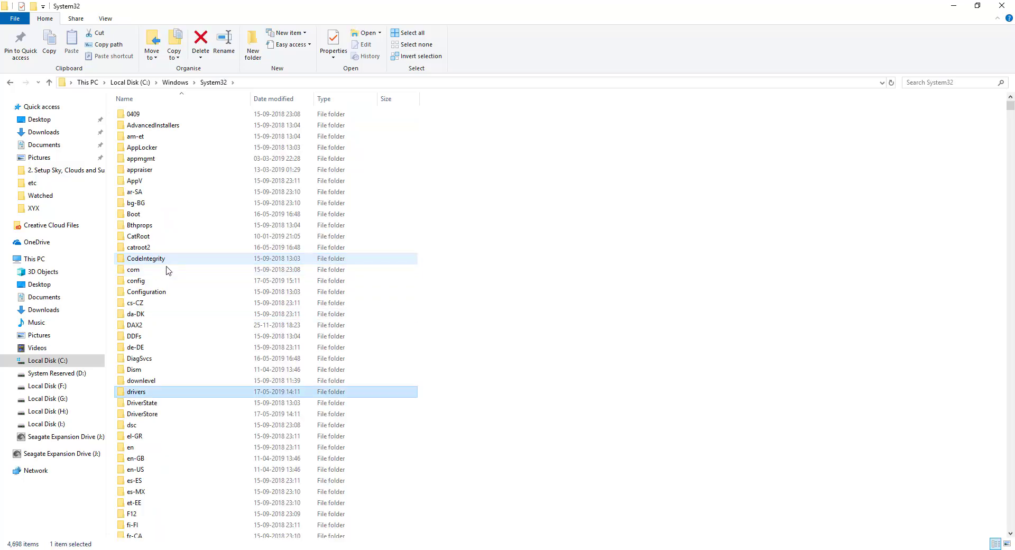
double_click(149, 393)
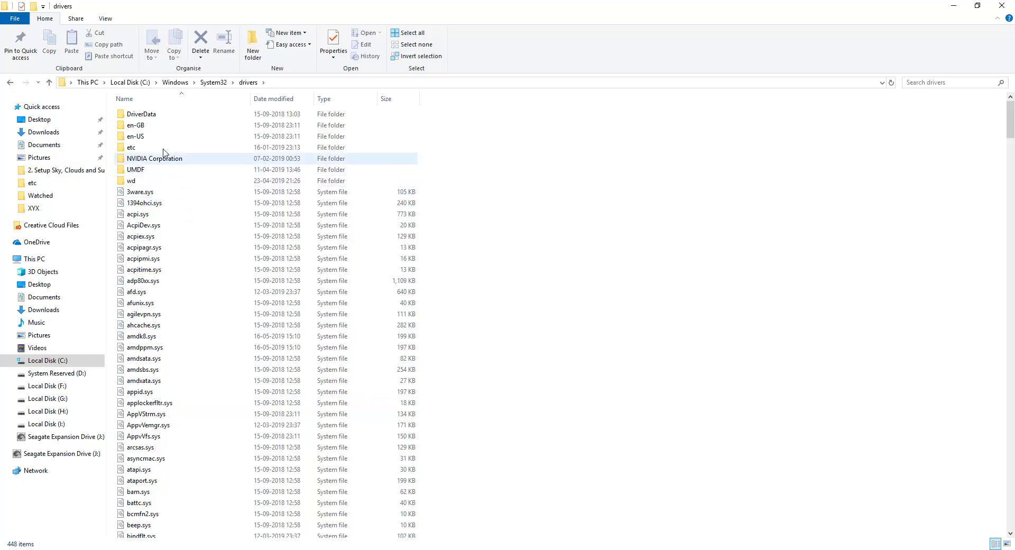
double_click(156, 149)
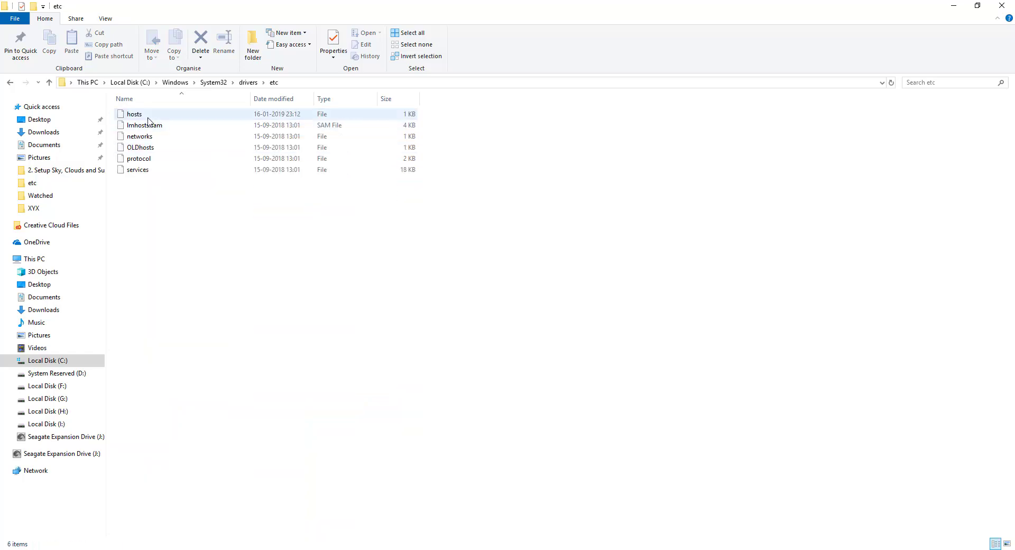
left_click(148, 116)
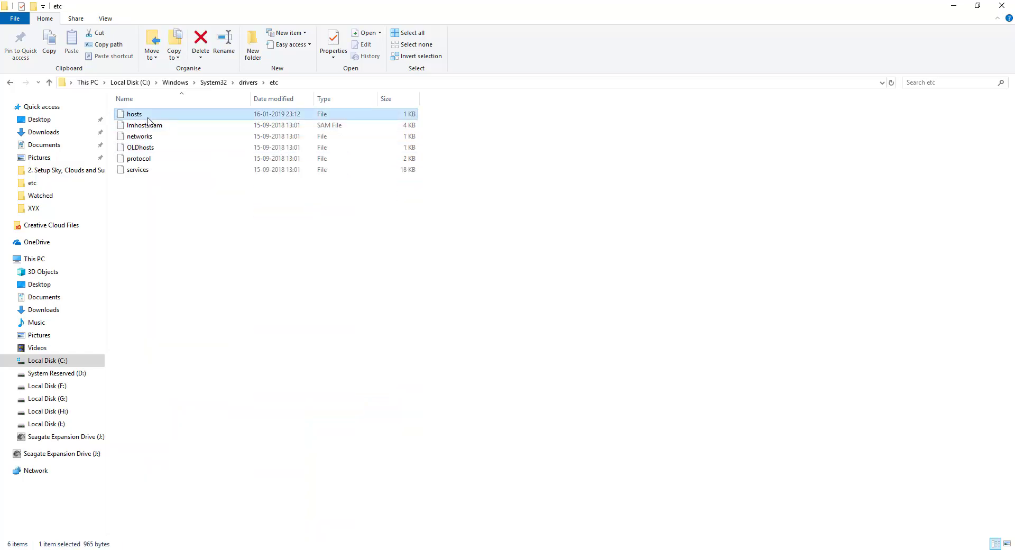
- Open the hosts file with Notepad through Open with
right_click(144, 119)
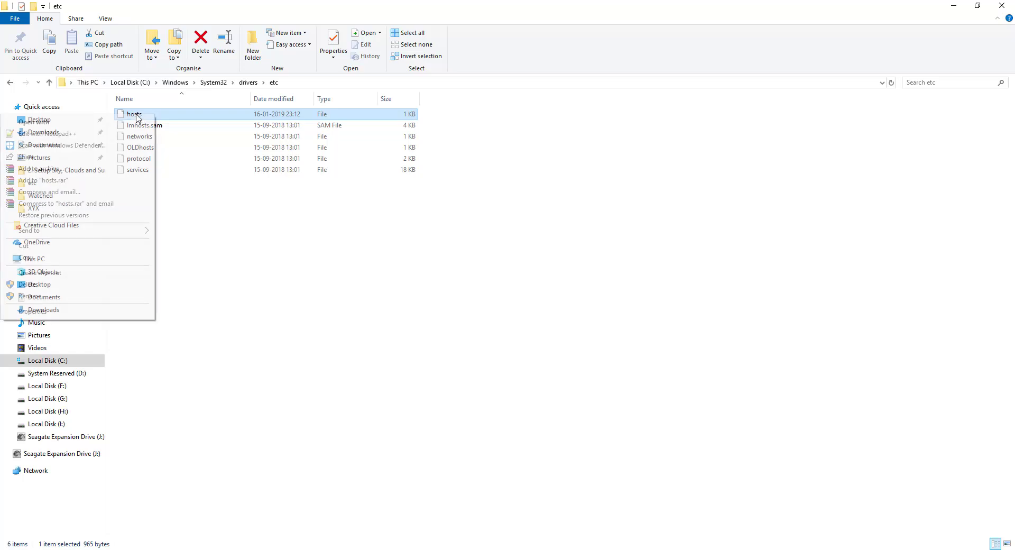
left_click(121, 125)
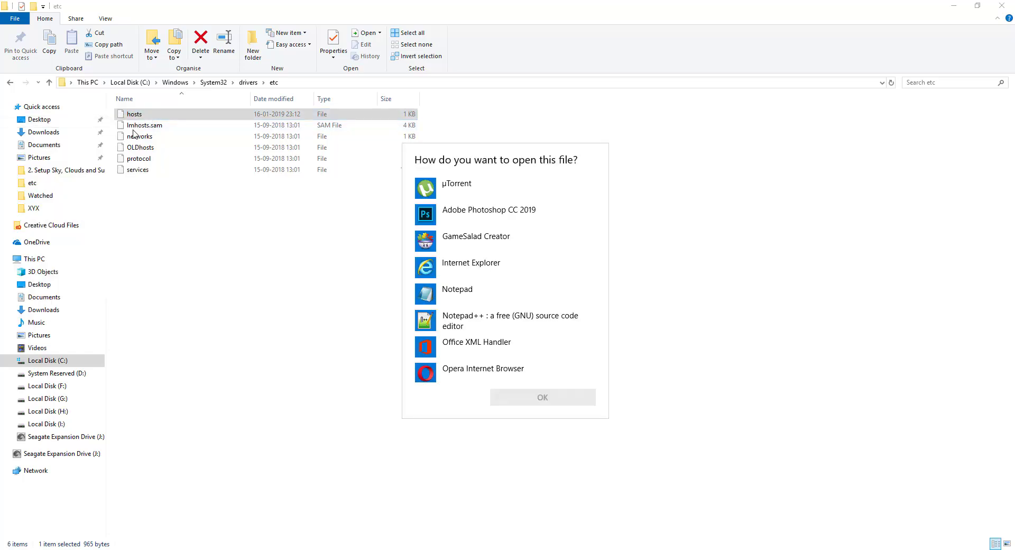
left_click(467, 296)
left_click(540, 397)
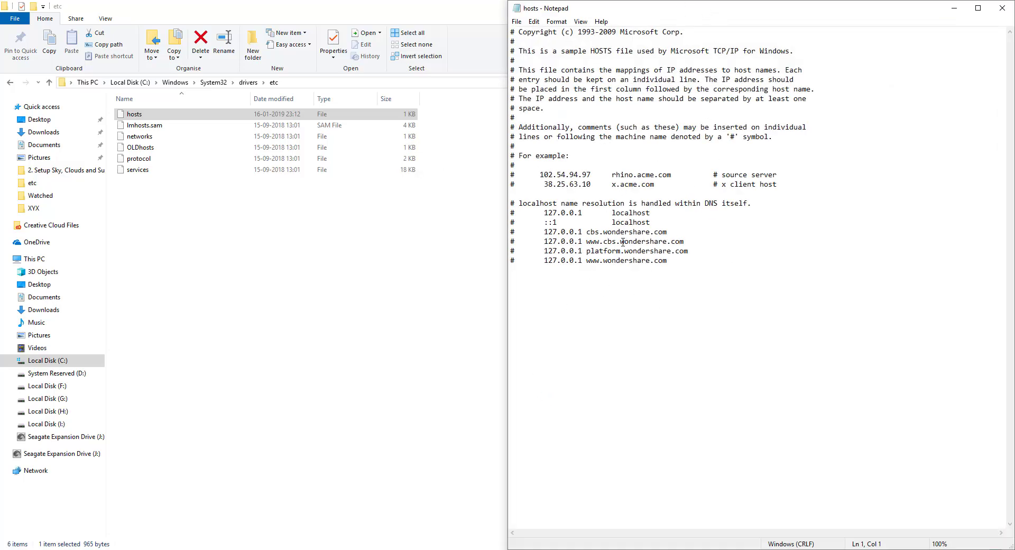
left_click(681, 263)
key("Right")
key("Right")
key("Right")
key("Right")
key("Right")
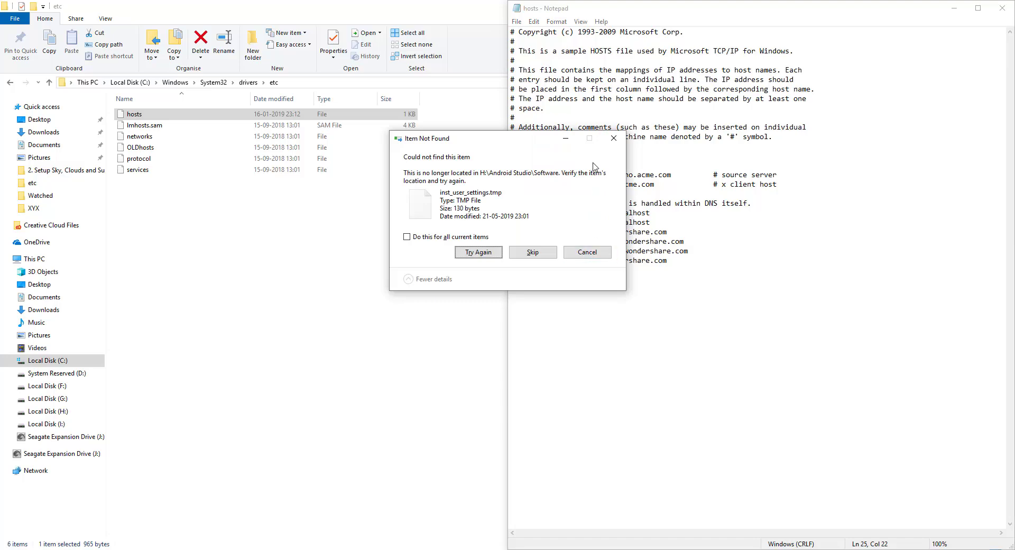
key("Escape")
left_click_drag(676, 261, 540, 261)
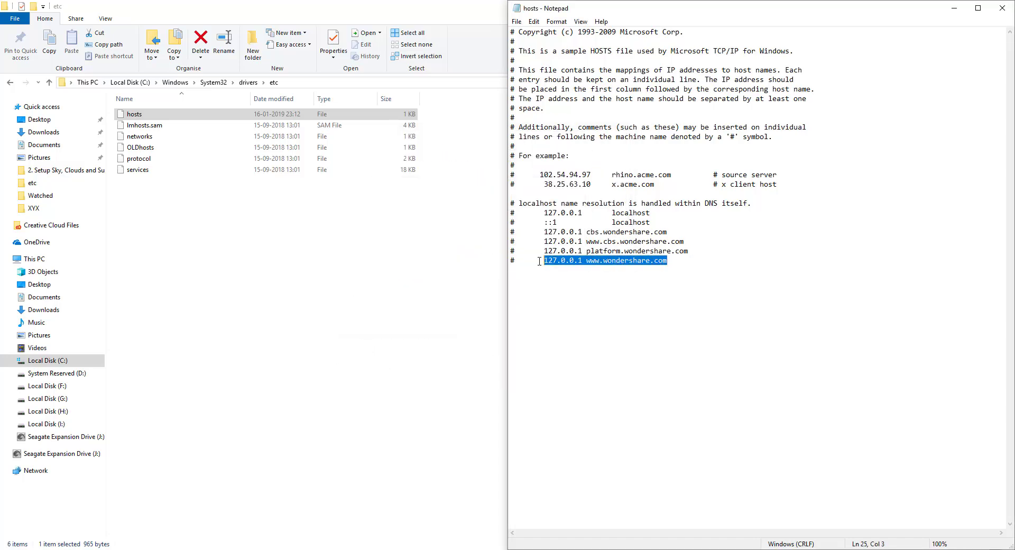
- Save As hosts.txt, accepting Documents instead of etc, then close Notepad
left_click(517, 21)
left_click(538, 69)
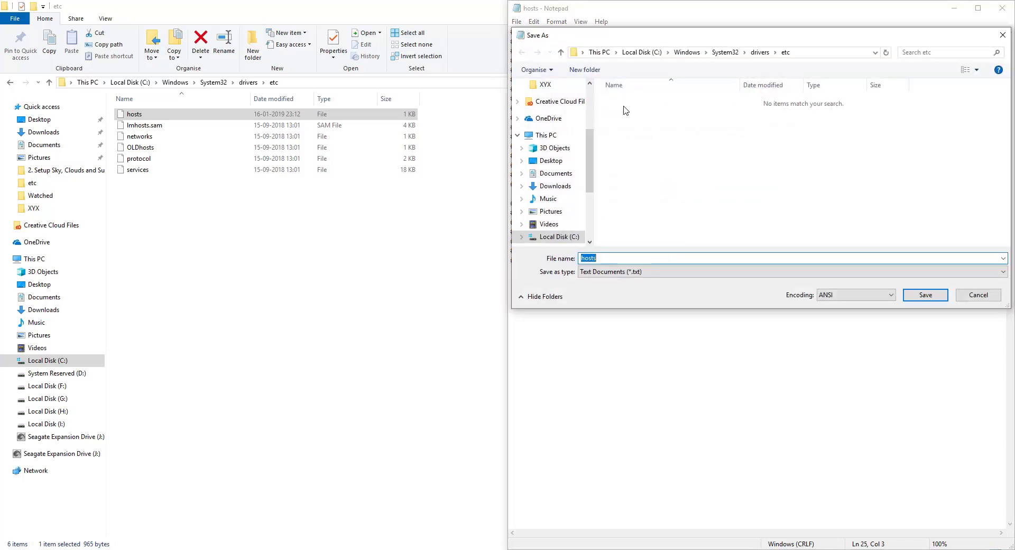
left_click_drag(777, 42, 694, 59)
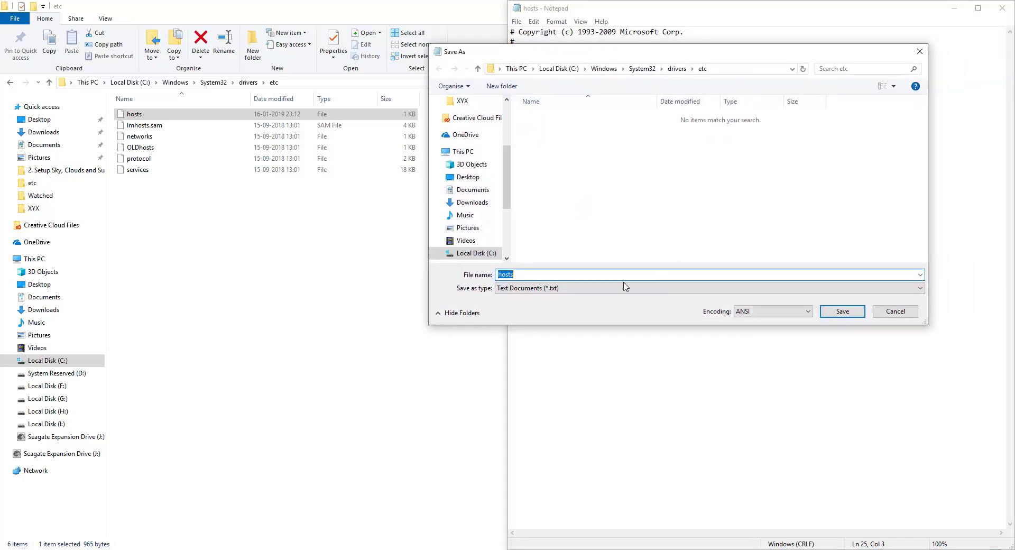
left_click(841, 312)
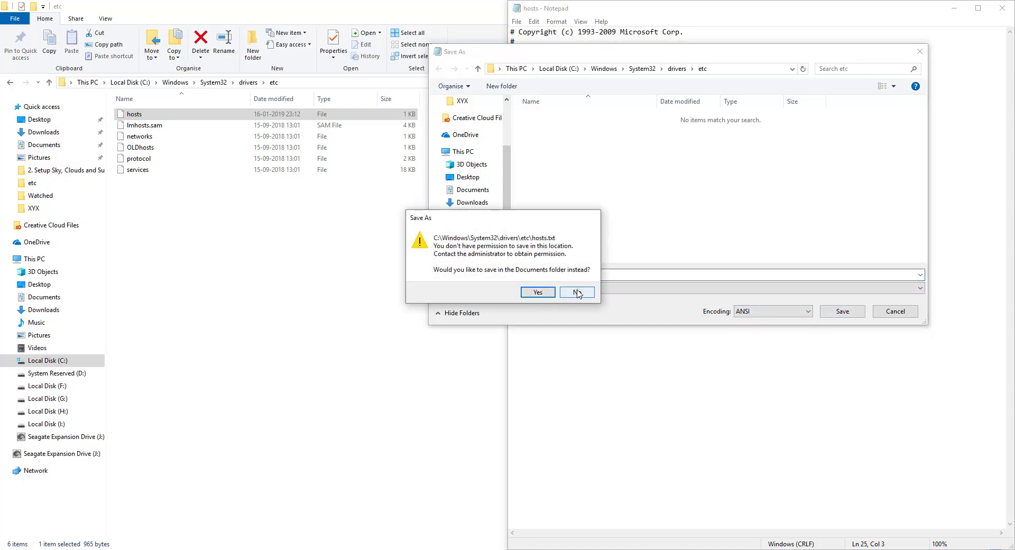
left_click(538, 292)
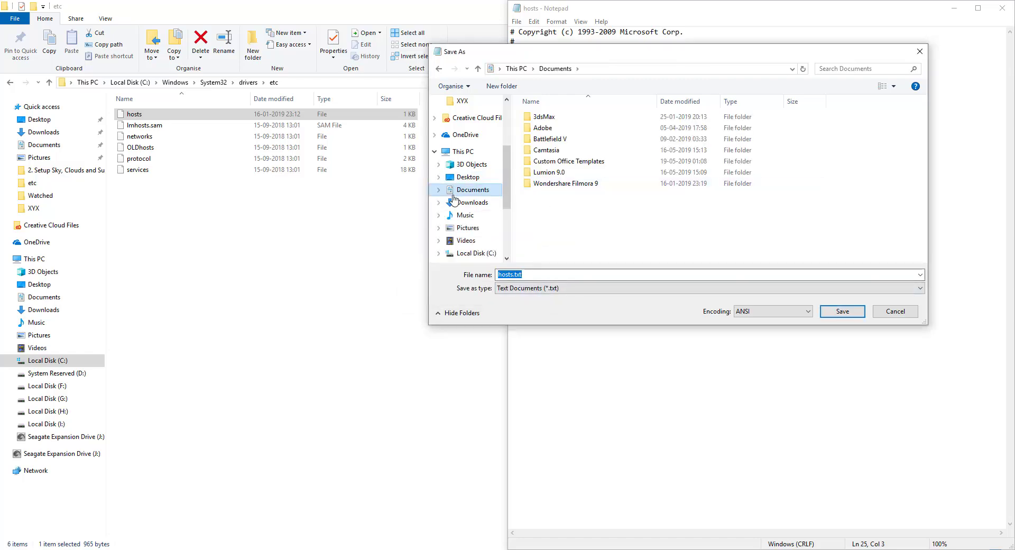
left_click(842, 311)
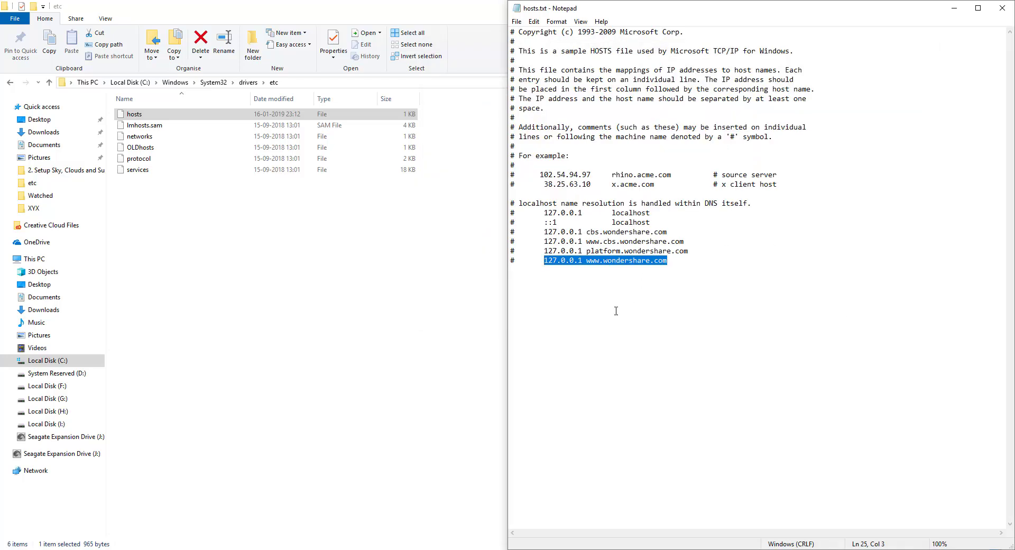
left_click(996, 12)
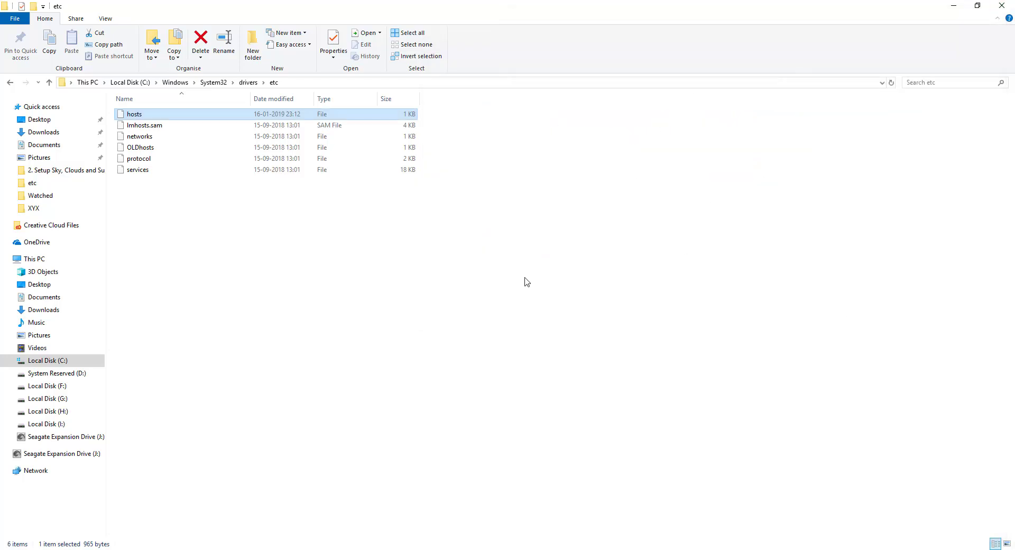
- Copy and paste hosts within etc, granting admin permission, to create 'hosts - Copy', then go to Documents
right_click(138, 117)
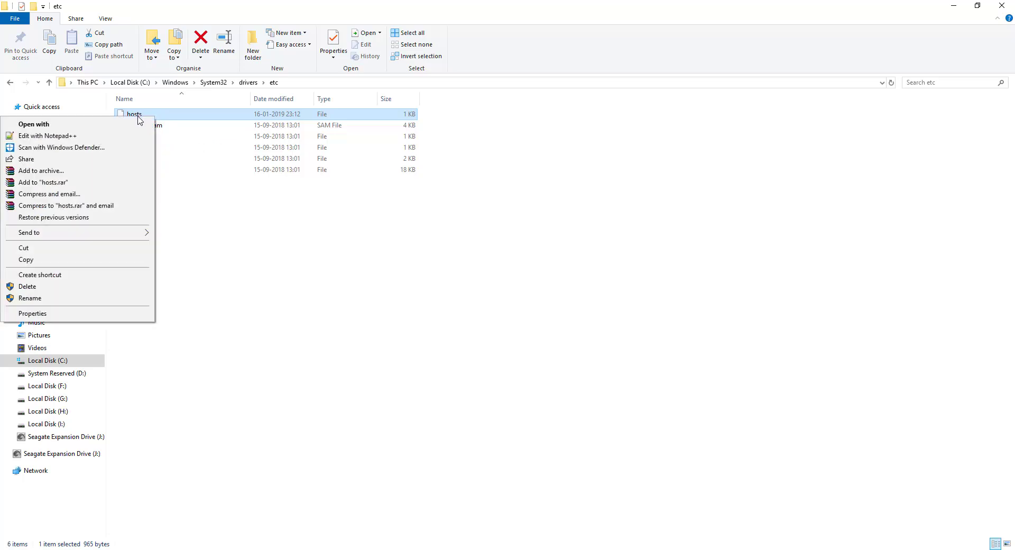
left_click(75, 260)
right_click(190, 266)
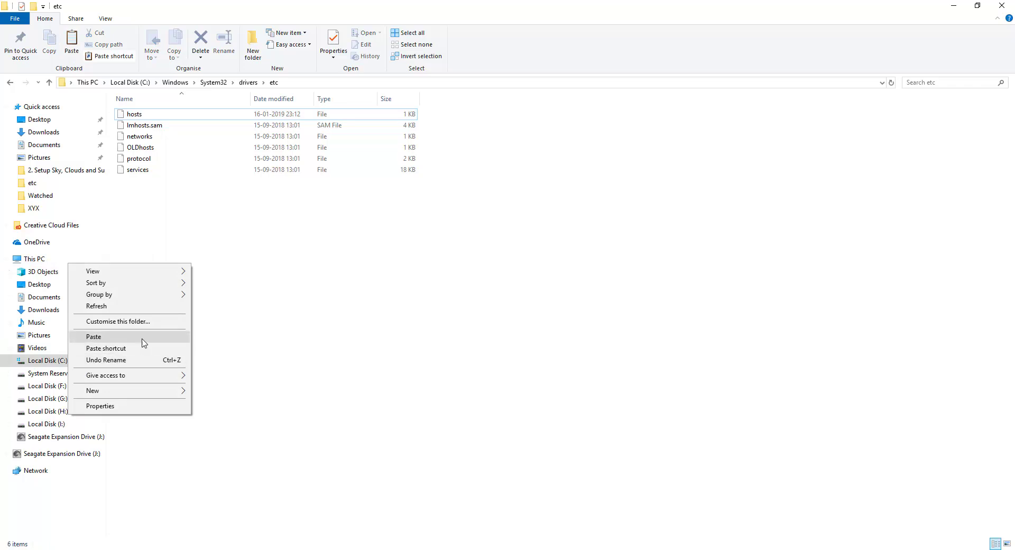
left_click(142, 338)
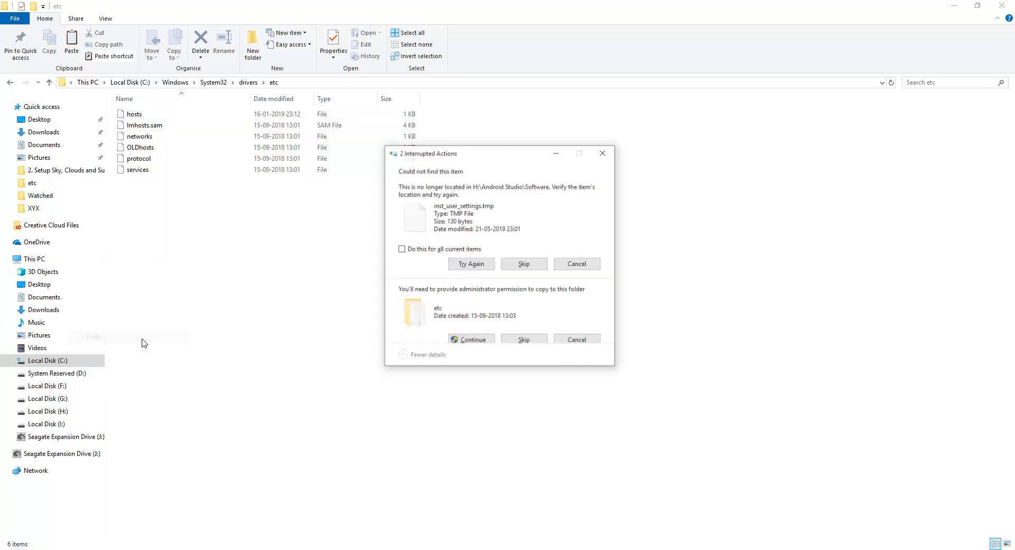
left_click(479, 331)
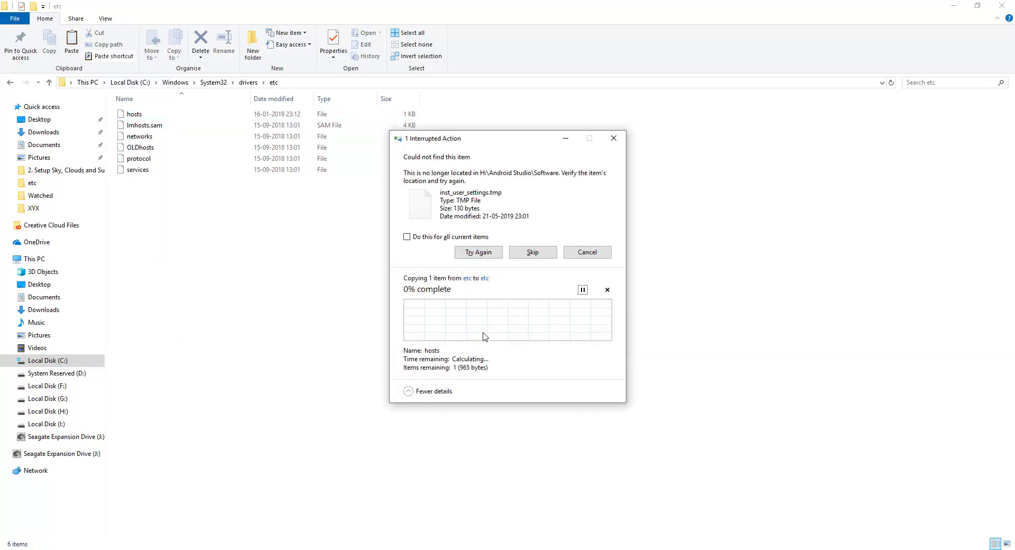
left_click(566, 138)
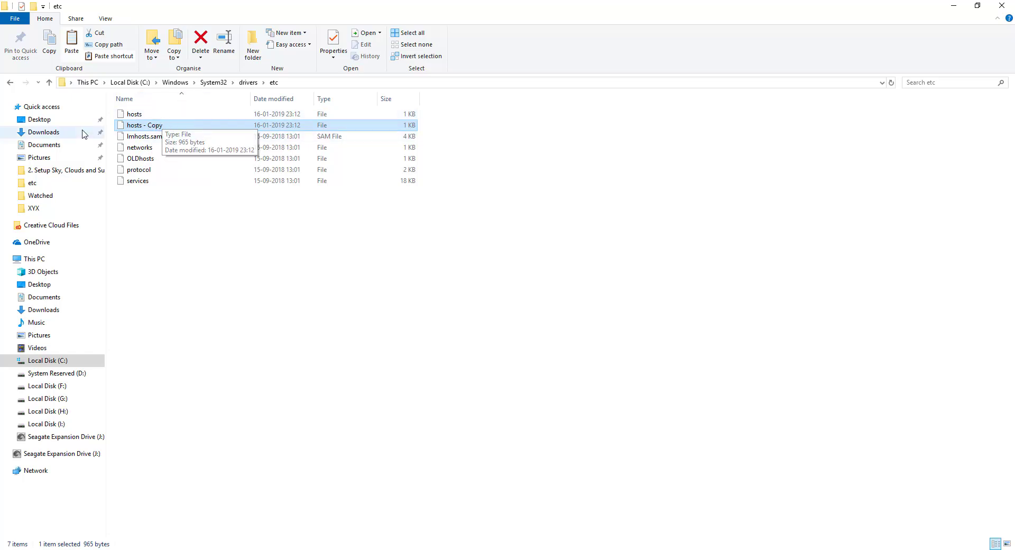
left_click(46, 146)
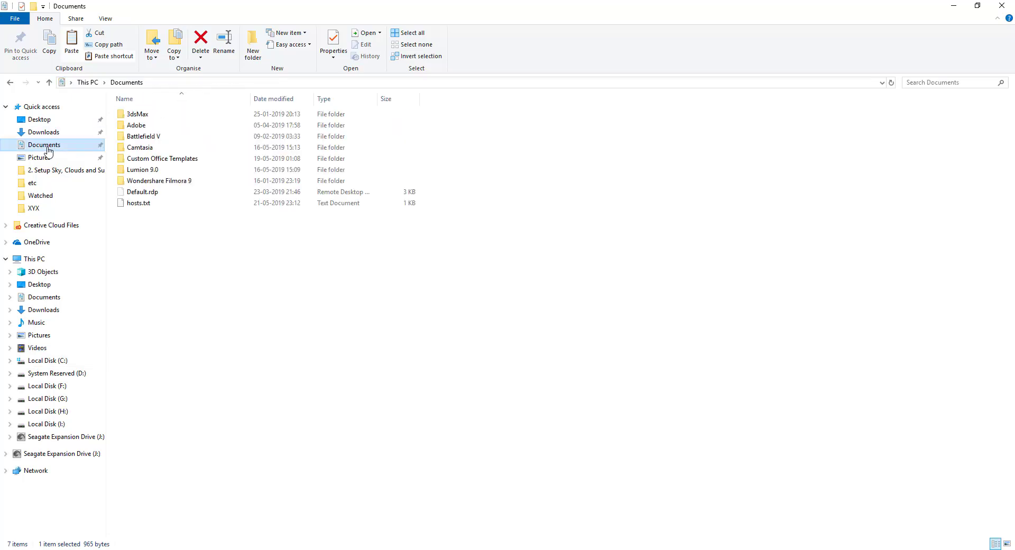
- Select hosts.txt in Documents and start a rename, leaving the name unchanged
left_click(137, 204)
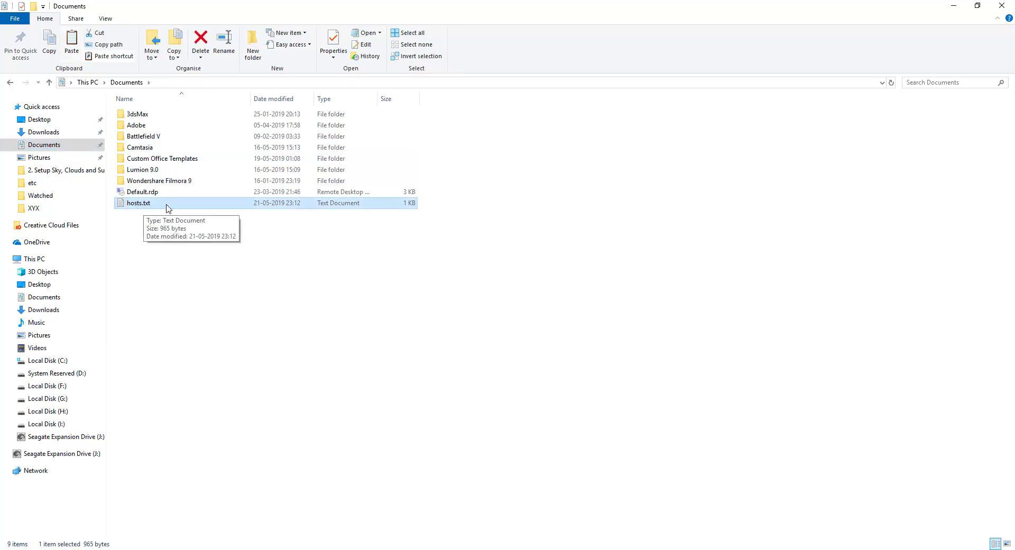
left_click(164, 204)
left_click(160, 205)
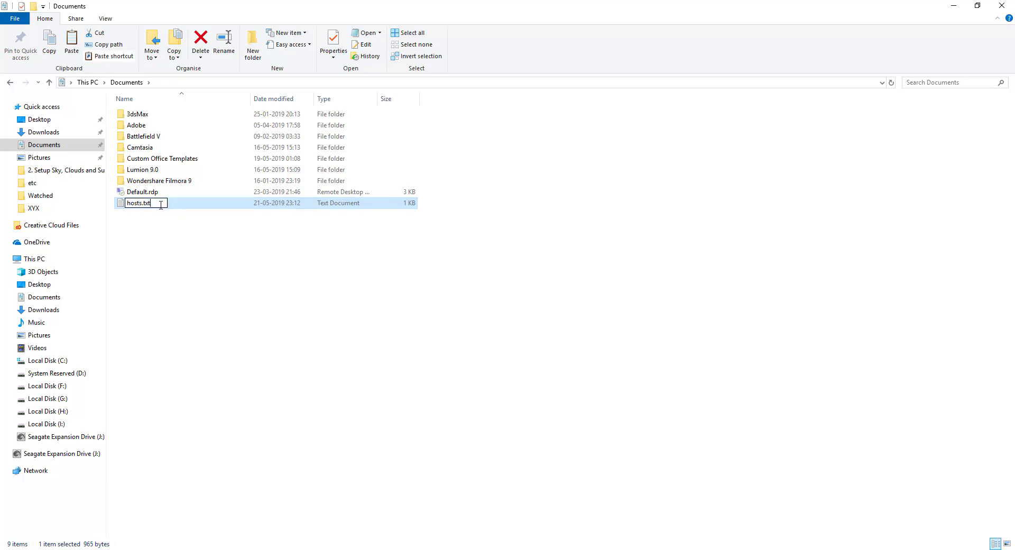
left_click(181, 206)
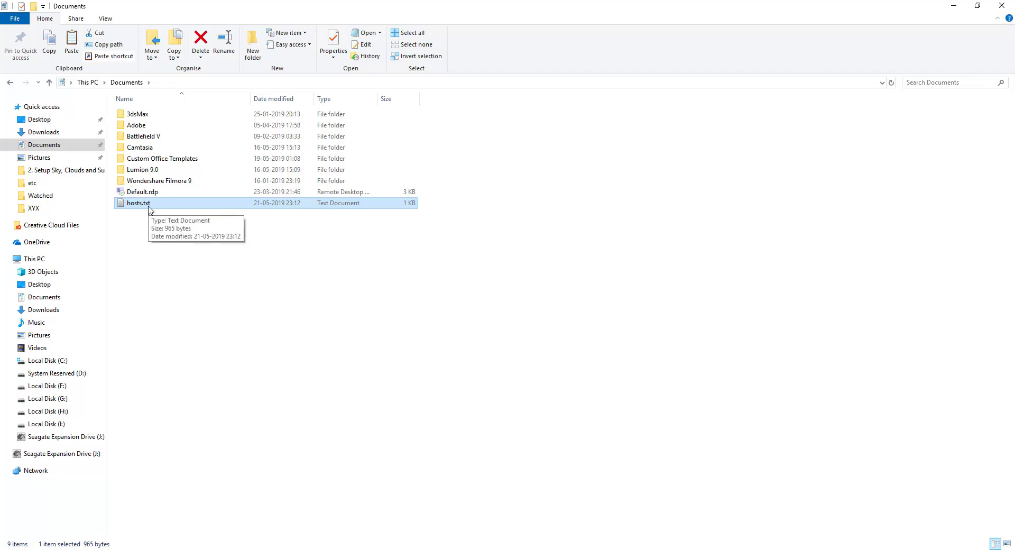
- In Folder Options > View, untick 'Hide extensions for known file types' so extensions show
left_click(6, 20)
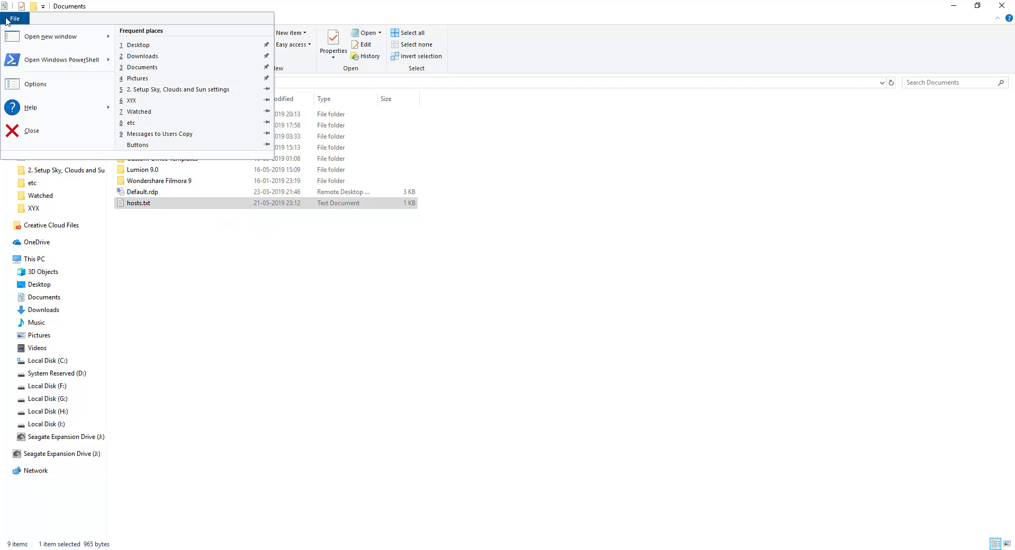
left_click(48, 89)
left_click_drag(107, 108, 190, 108)
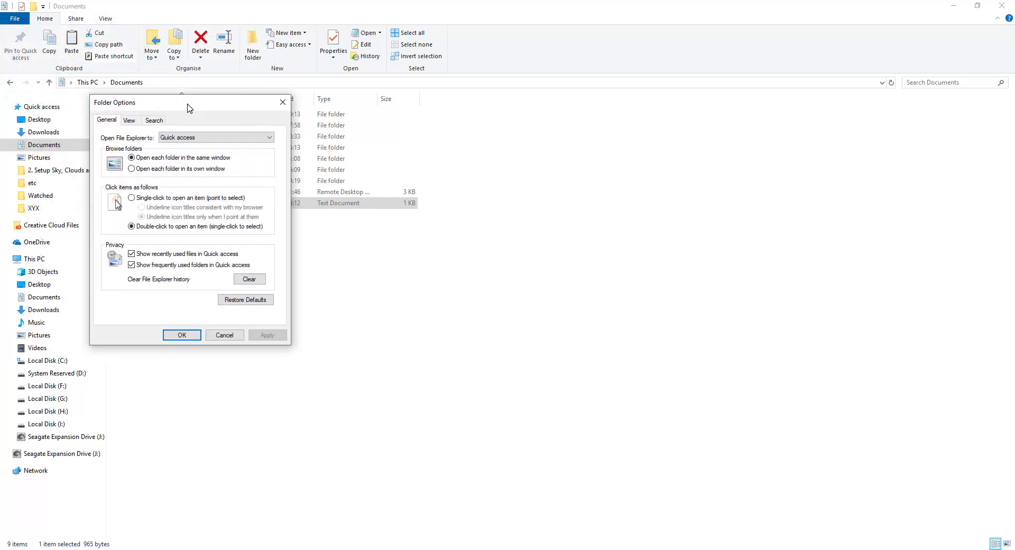
left_click(135, 122)
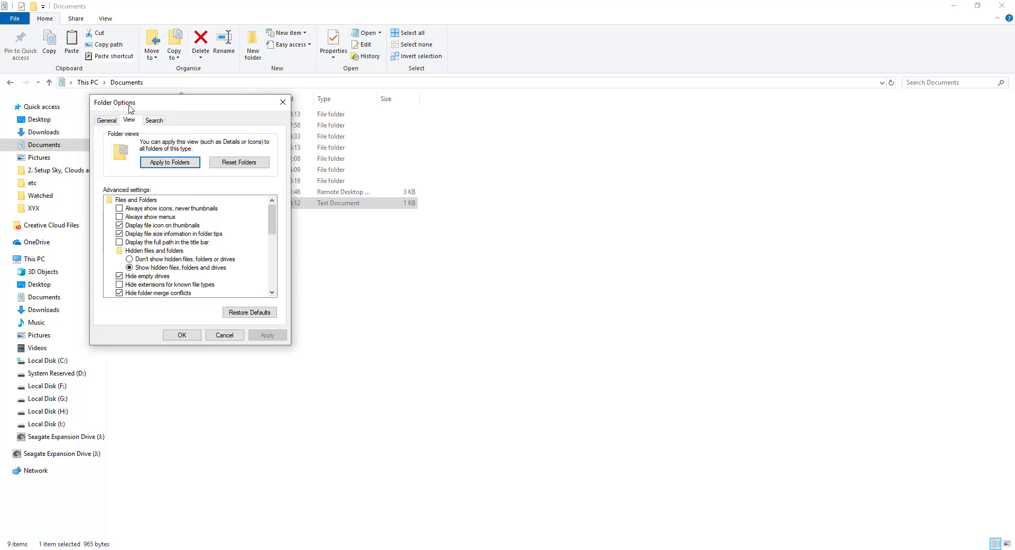
scroll(136, 276, "down", 1)
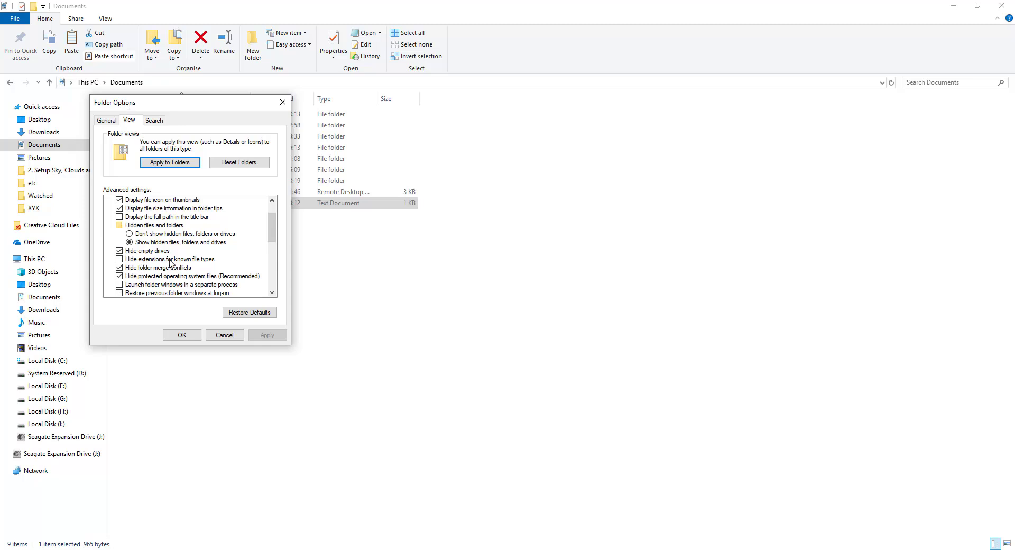
left_click(119, 260)
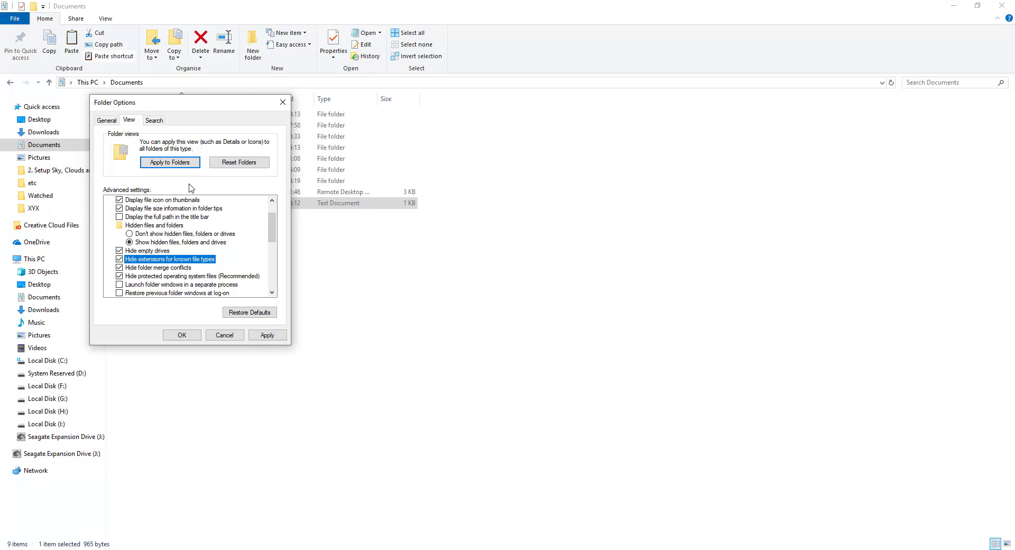
left_click_drag(184, 100, 385, 106)
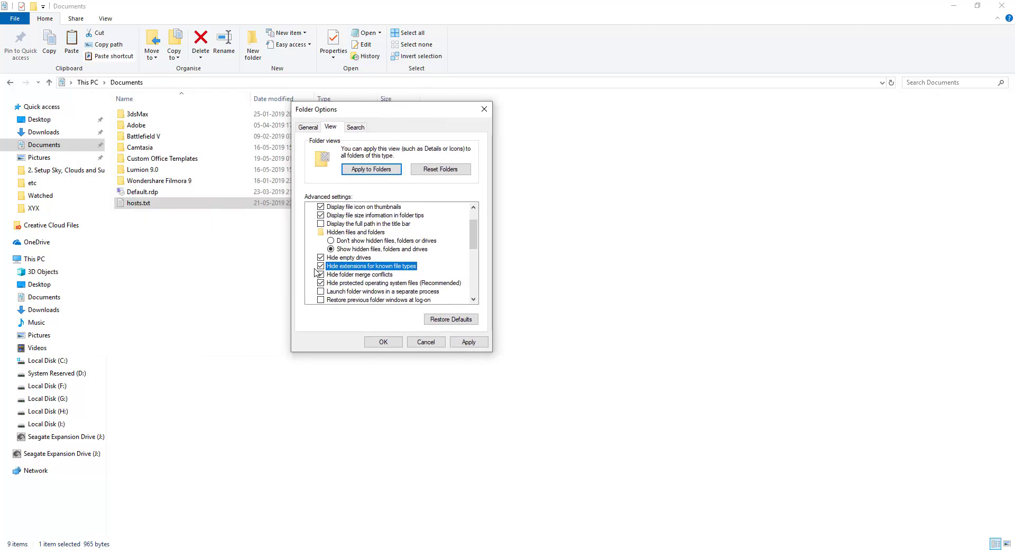
left_click(475, 344)
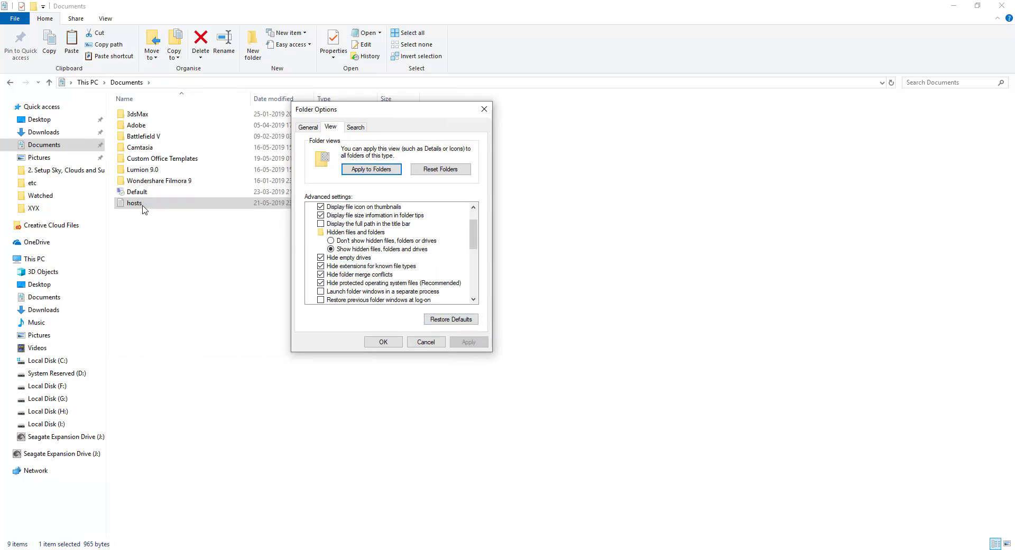
left_click(321, 266)
left_click(454, 343)
left_click(383, 342)
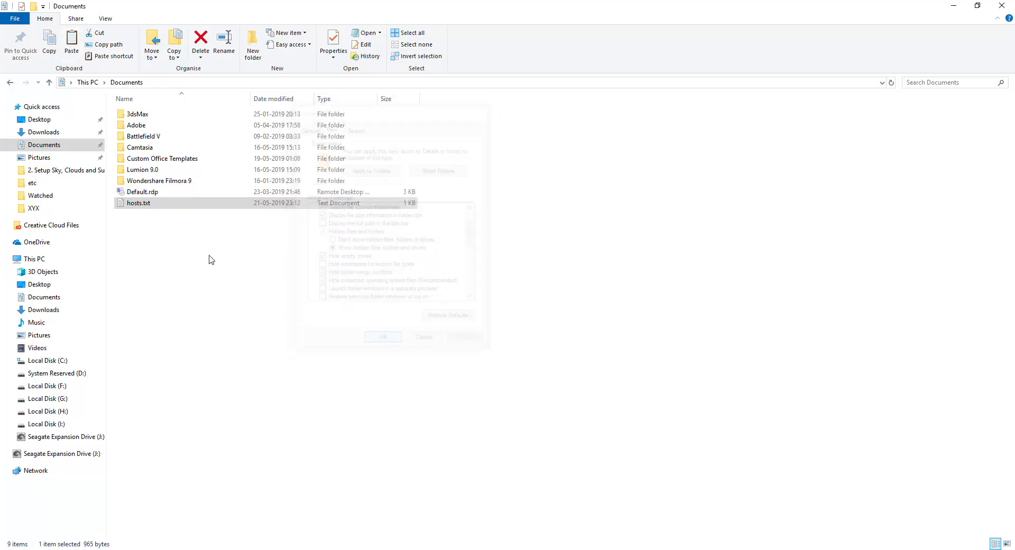
- Rename hosts.txt to hosts by deleting the .txt extension and accepting the warning
left_click(150, 204)
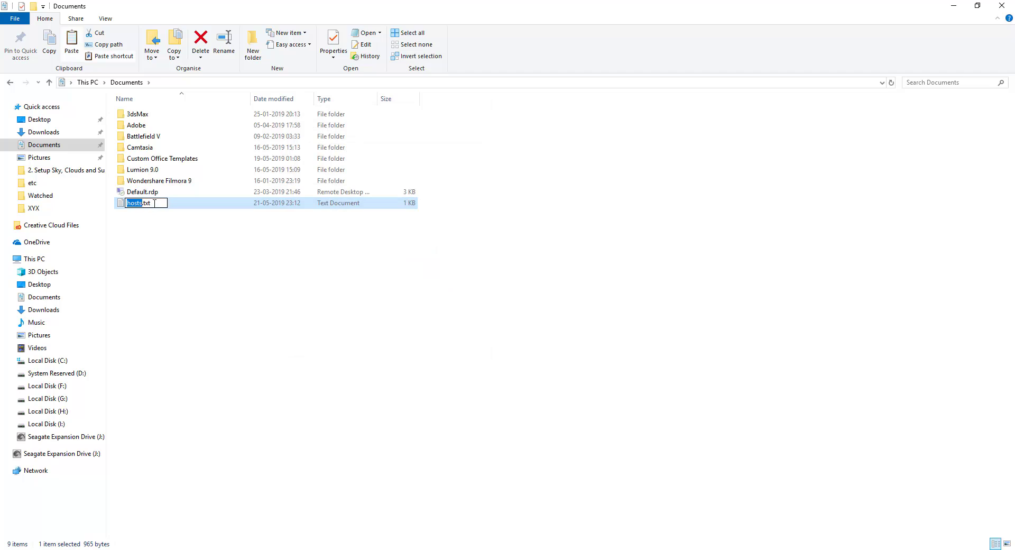
left_click(154, 203)
key("BackSpace")
key("BackSpace")
key("BackSpace")
key("Return")
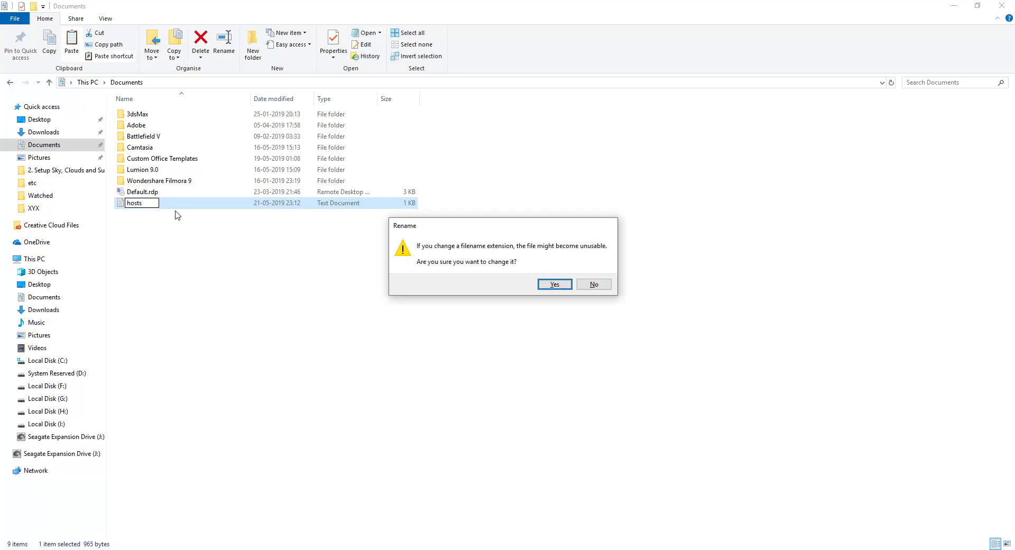
left_click(553, 286)
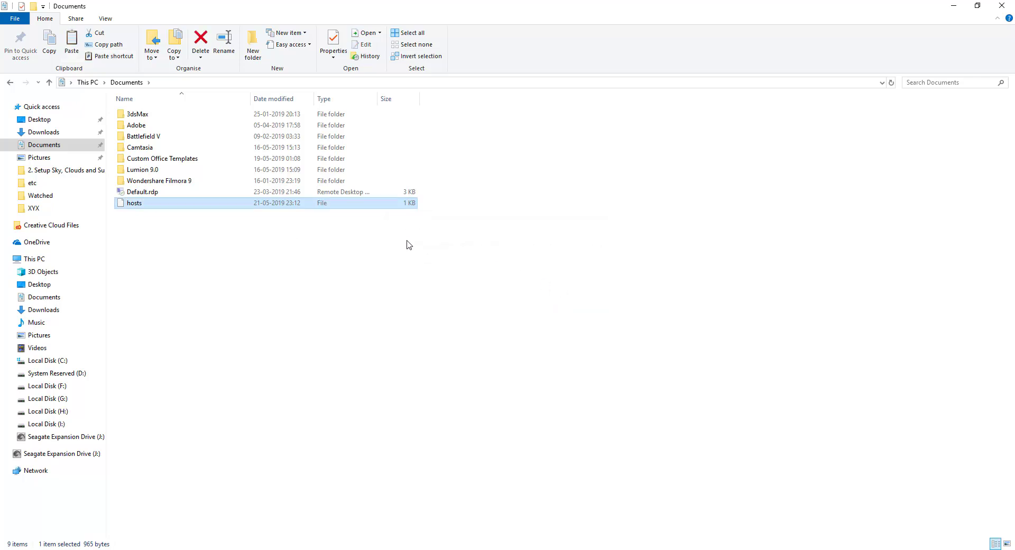
- Copy the renamed hosts file and go back to the etc folder
right_click(137, 205)
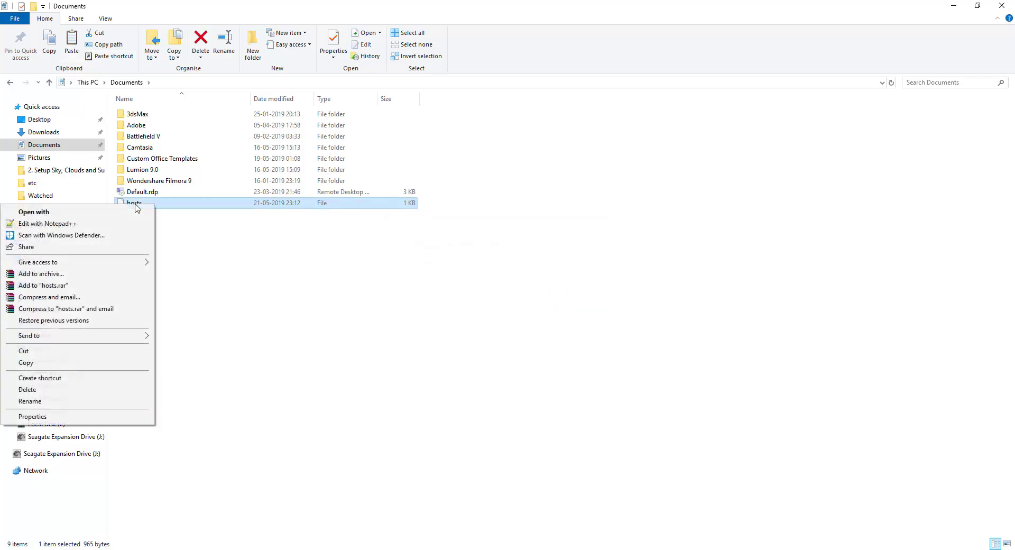
left_click(82, 363)
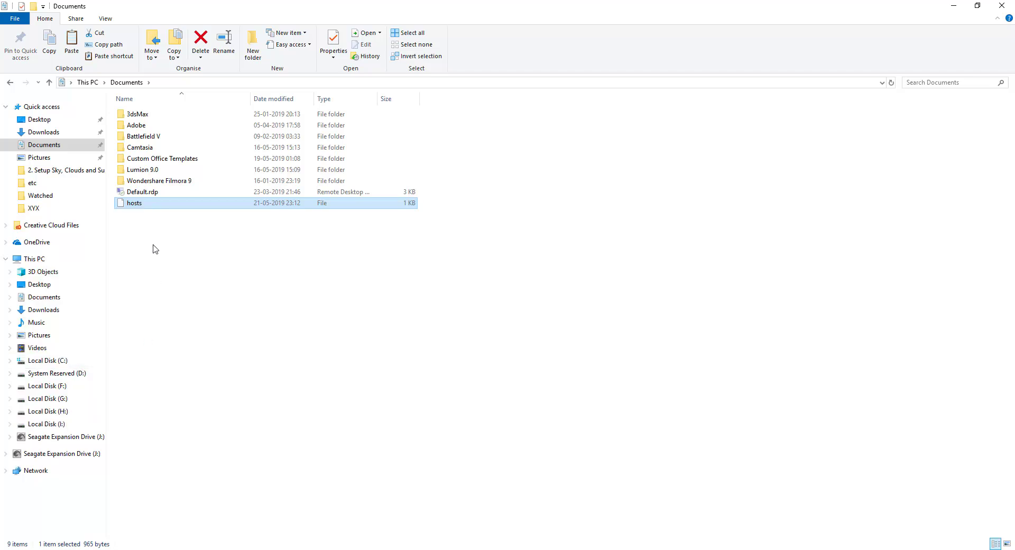
left_click(9, 87)
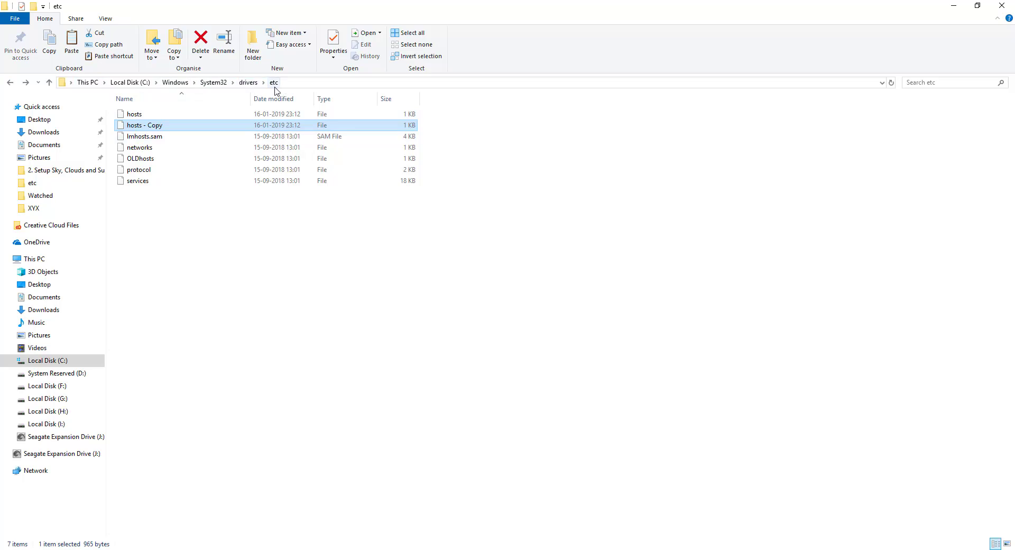
- Paste the edited hosts into etc, replacing the original with admin permission, and dismiss the leftover error
right_click(228, 253)
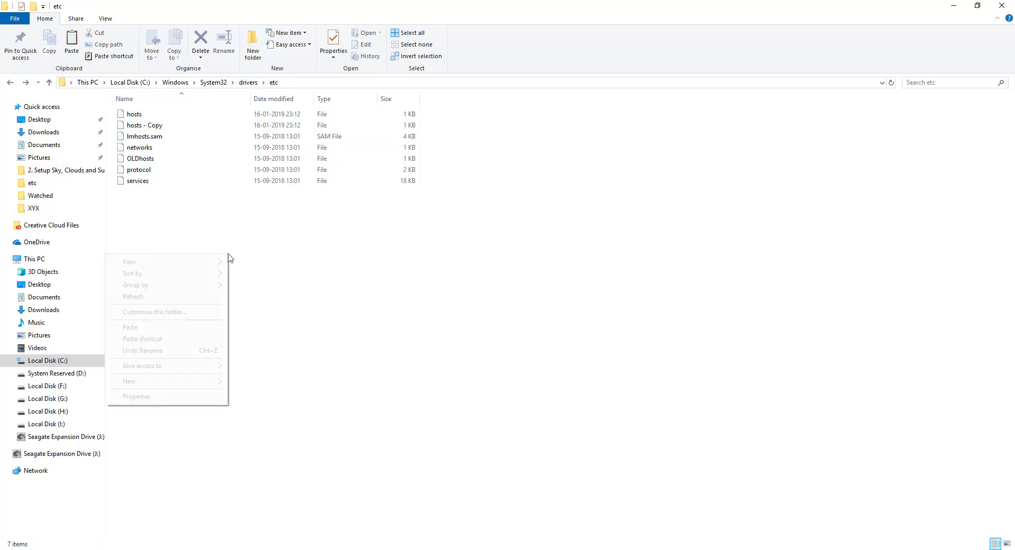
left_click(170, 329)
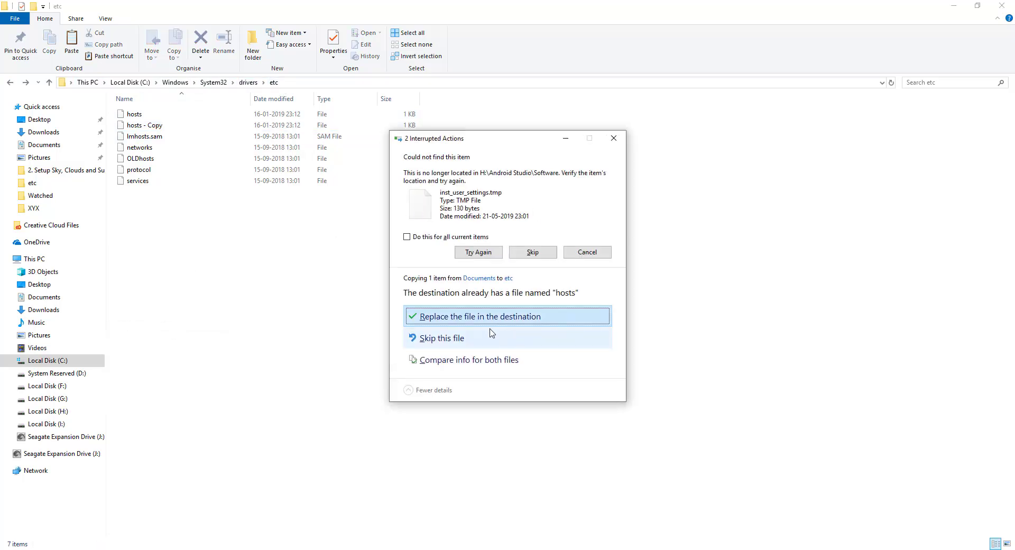
left_click(518, 317)
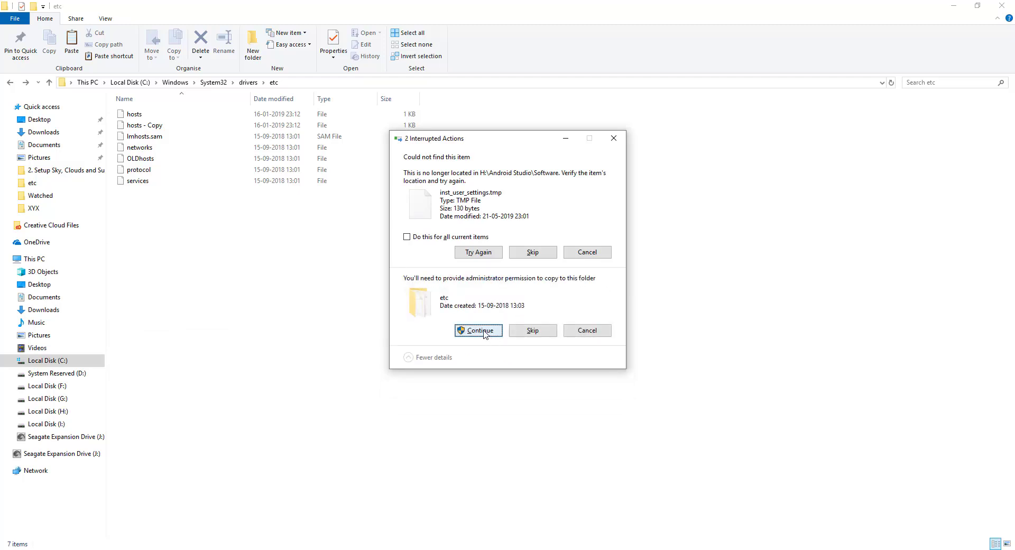
left_click(482, 332)
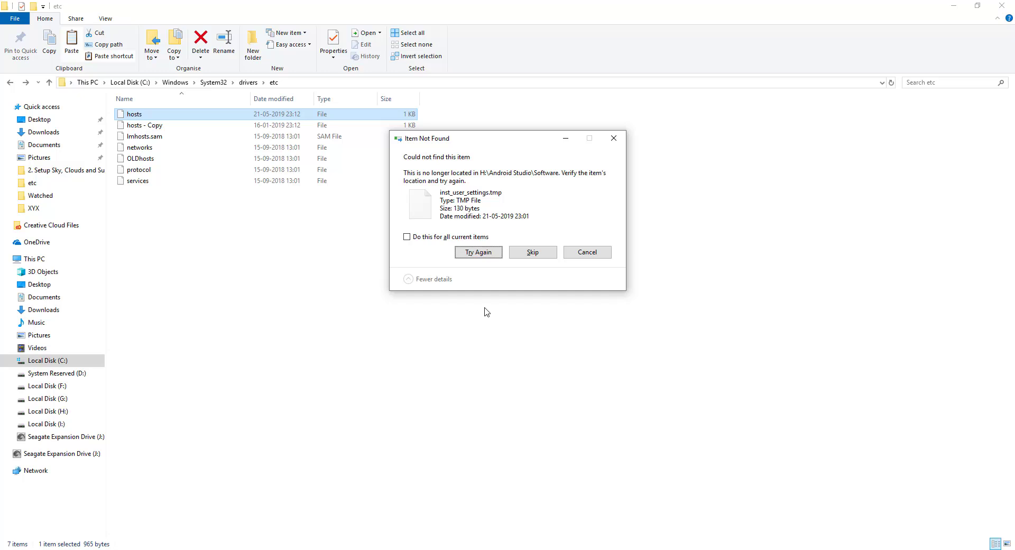
left_click(565, 139)
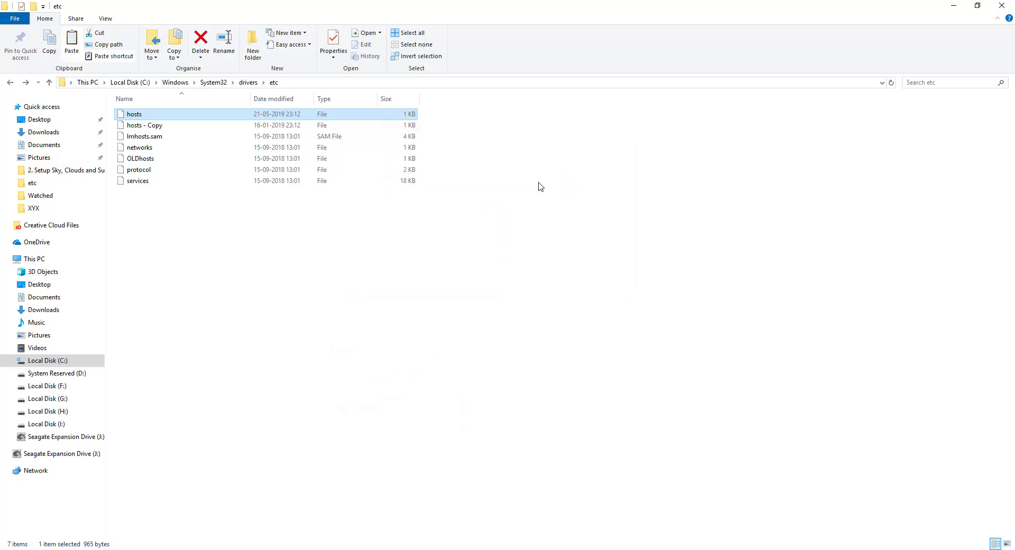